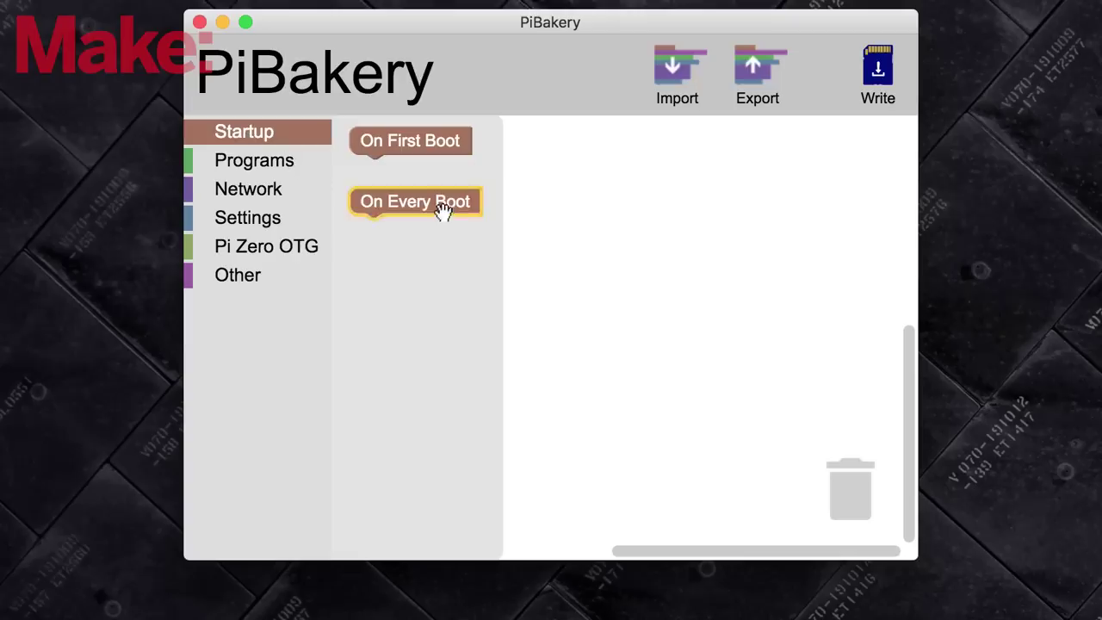
# Step: Start the PiBakery recipe with On First Boot and attach a Setup WiFi block beneath it
pyautogui.moveTo(411, 139); pyautogui.dragTo(513, 181)
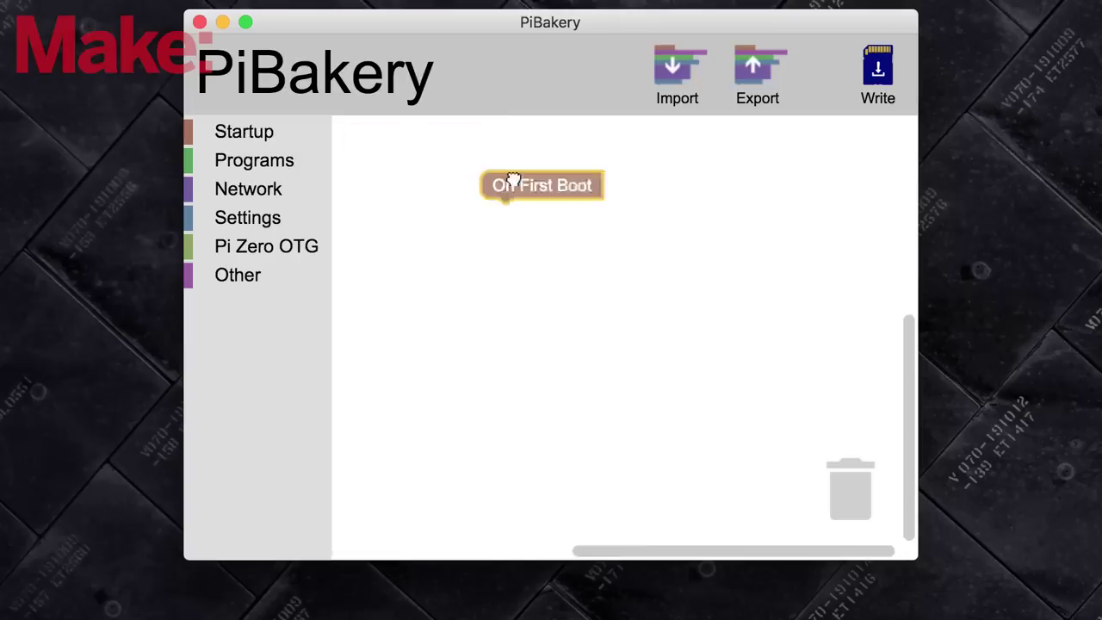
pyautogui.click(264, 191)
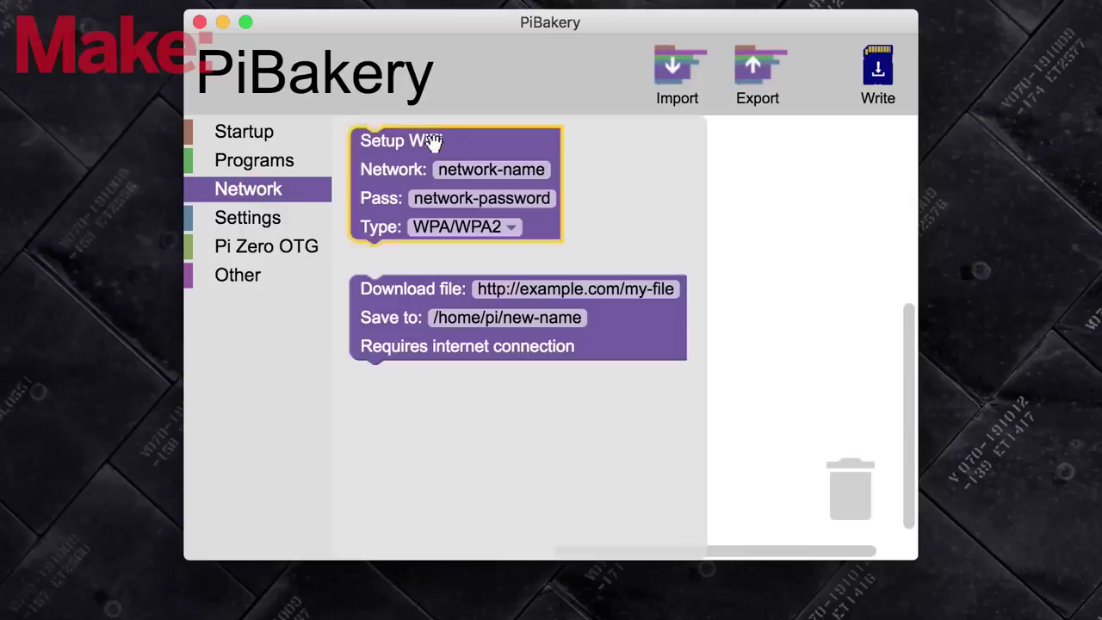
pyautogui.moveTo(433, 141); pyautogui.dragTo(489, 205)
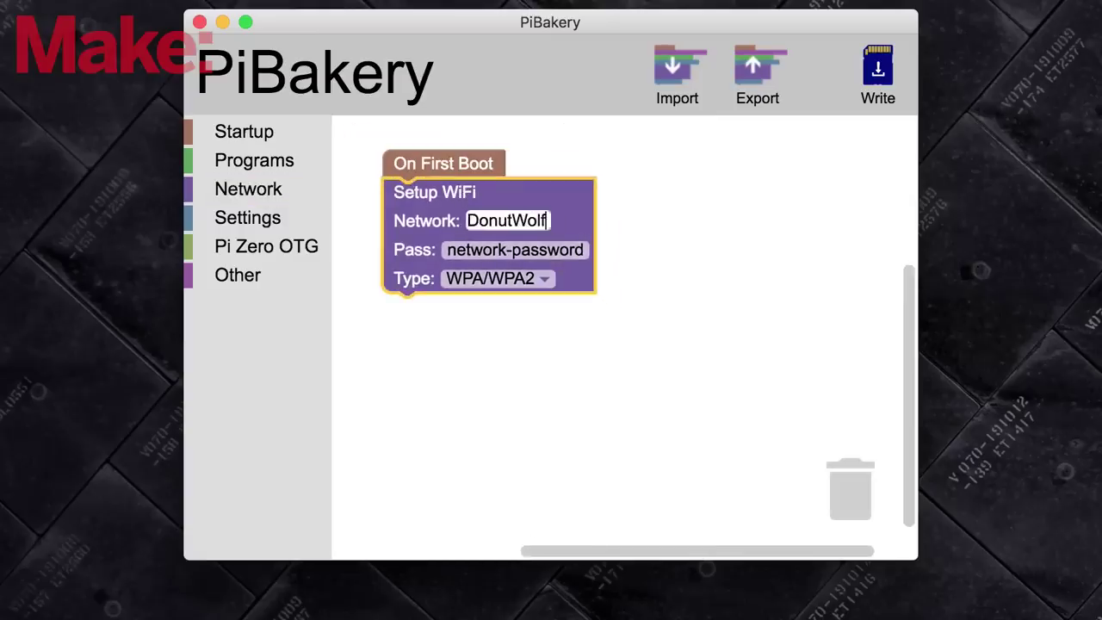
pyautogui.click(234, 222)
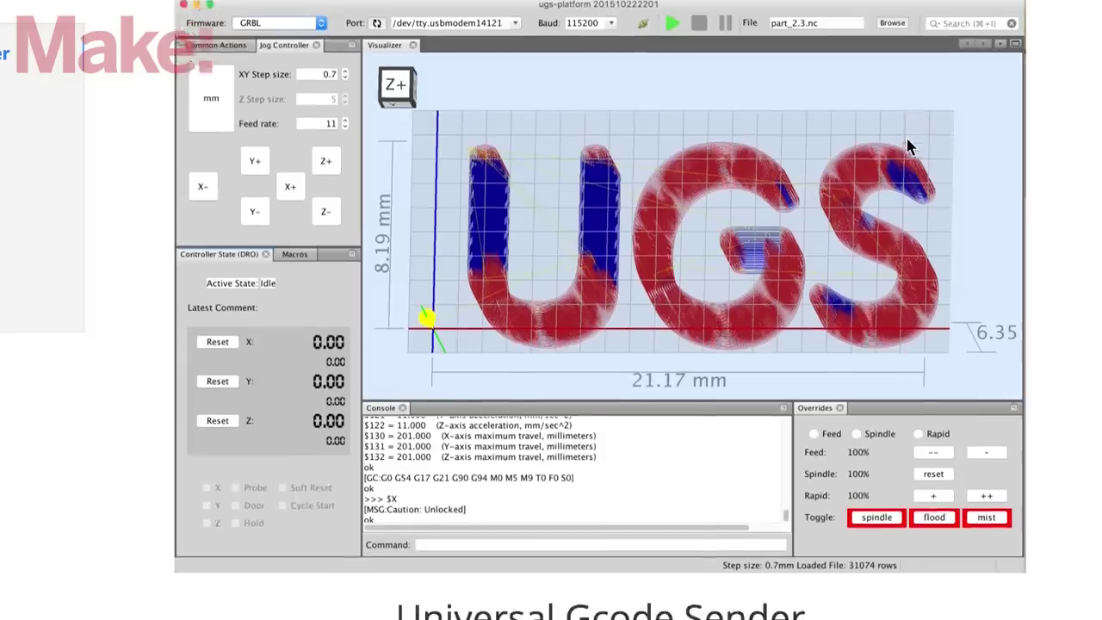
# Step: Scroll the GitHub README past Downloads to the Features and GRBL 1.1 Features sections
pyautogui.scroll(-5, 908, 147)
pyautogui.scroll(-3, 908, 146)
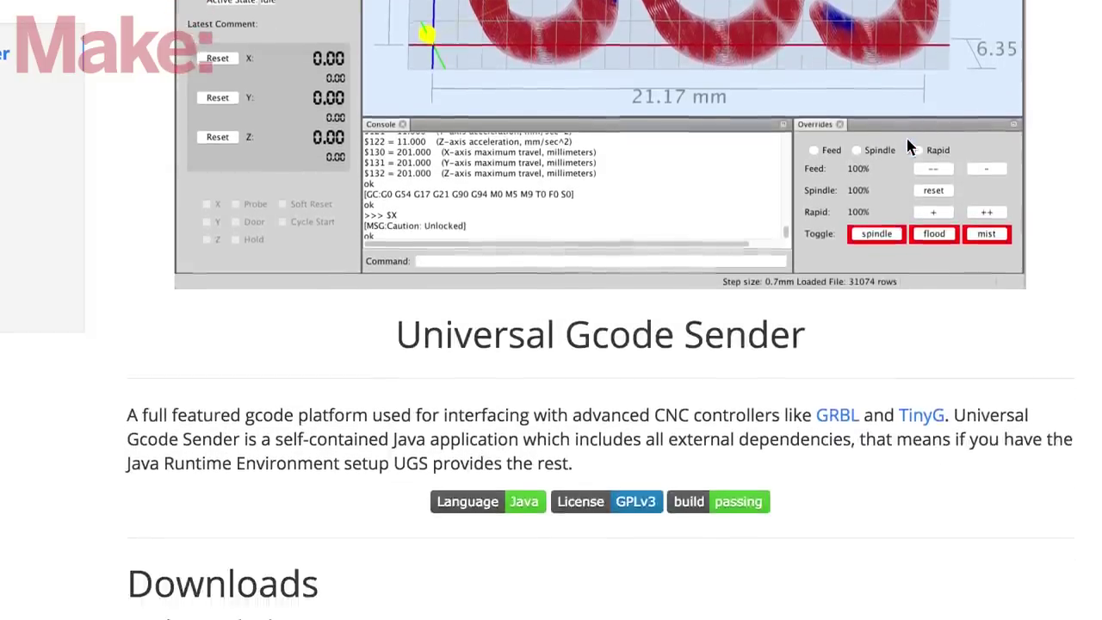
pyautogui.scroll(-3, 908, 147)
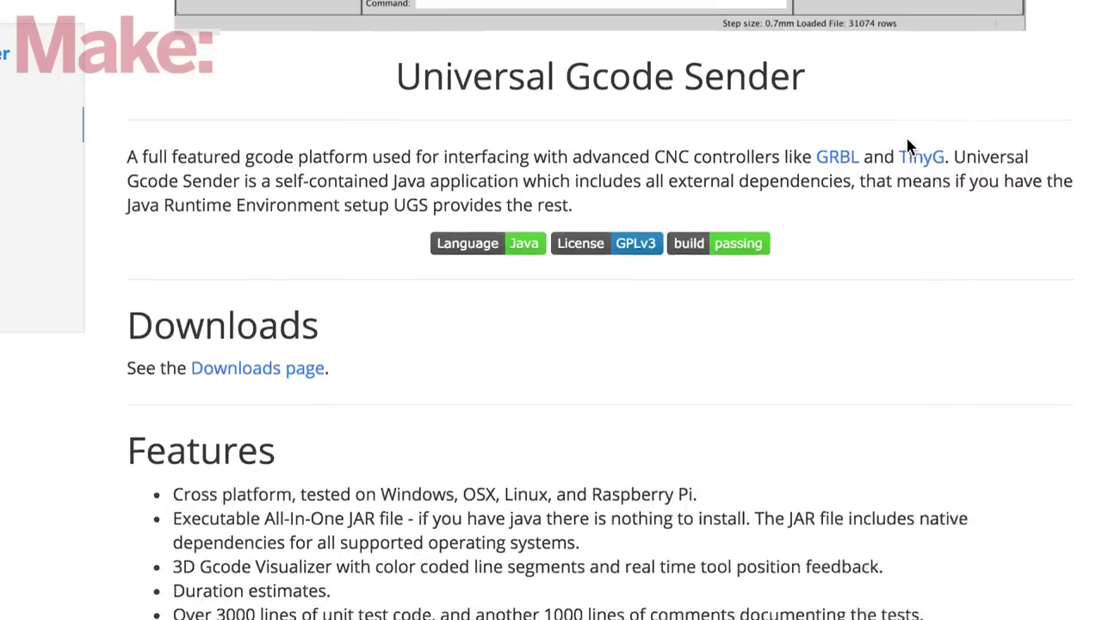
pyautogui.scroll(-1, 908, 147)
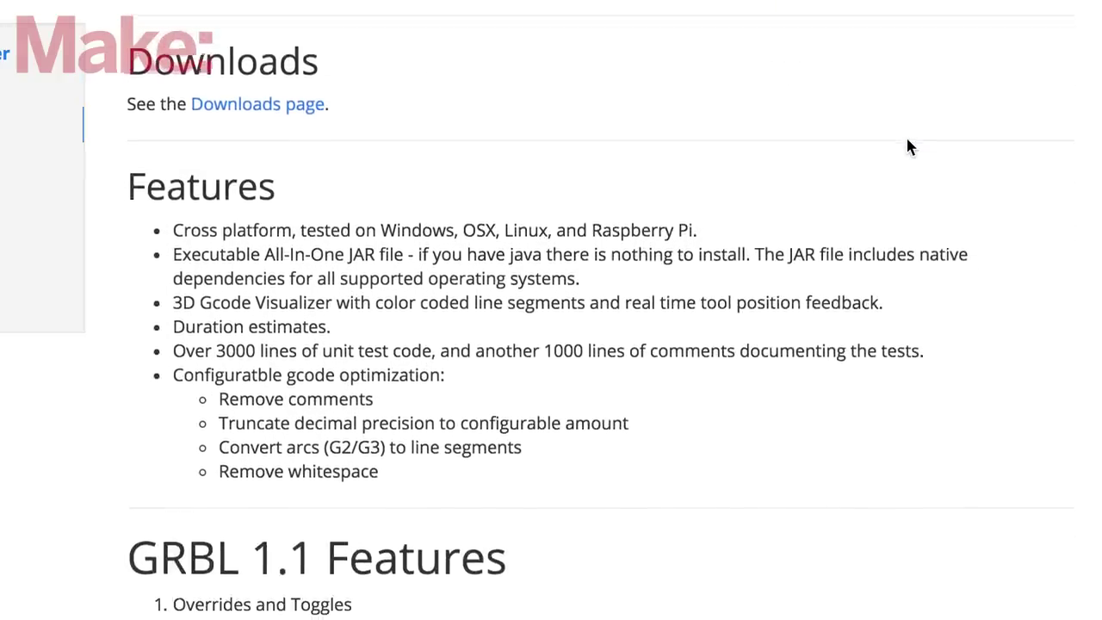
pyautogui.scroll(-1, 908, 147)
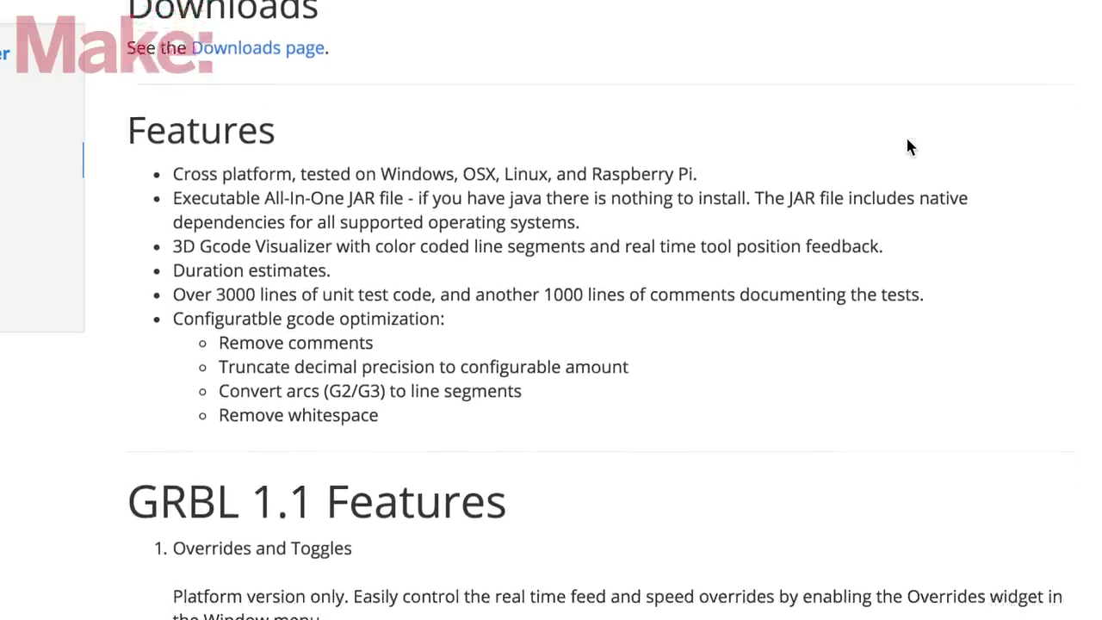
# Step: Clone the Universal-G-Code-Sender repository and install maven on the Pi
pyautogui.write('clone')
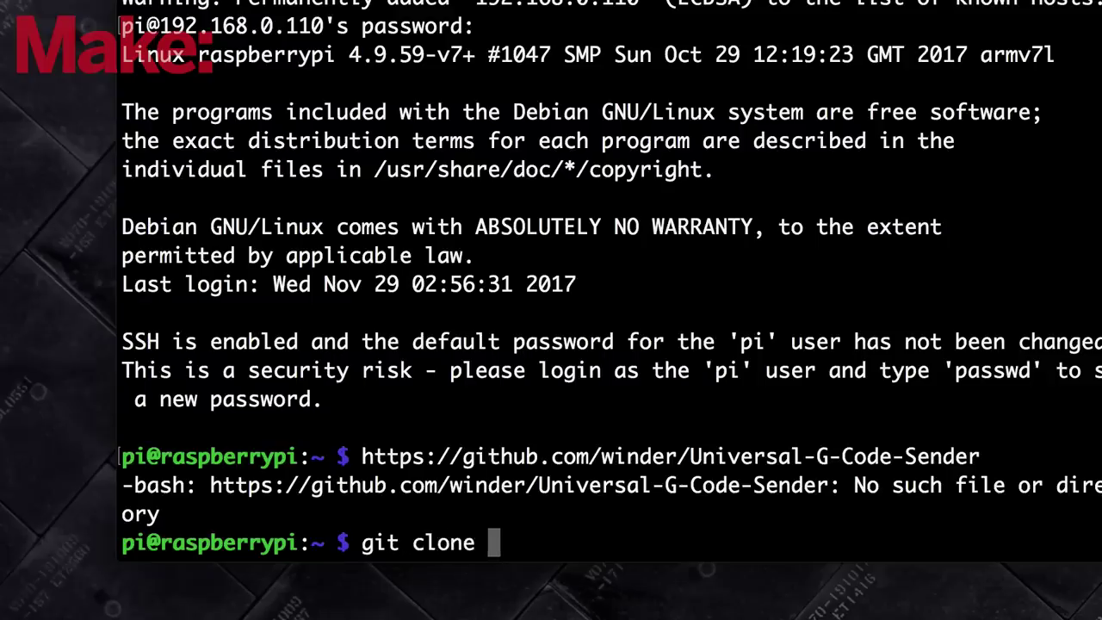
pyautogui.press('Return')
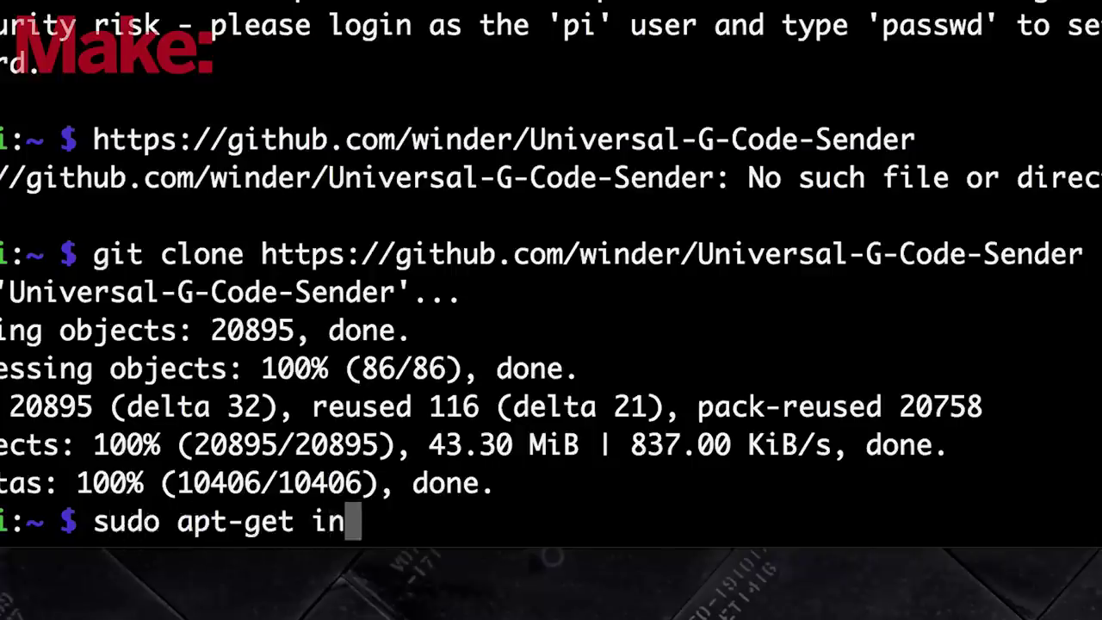
pyautogui.write('ven')
pyautogui.press('Return')
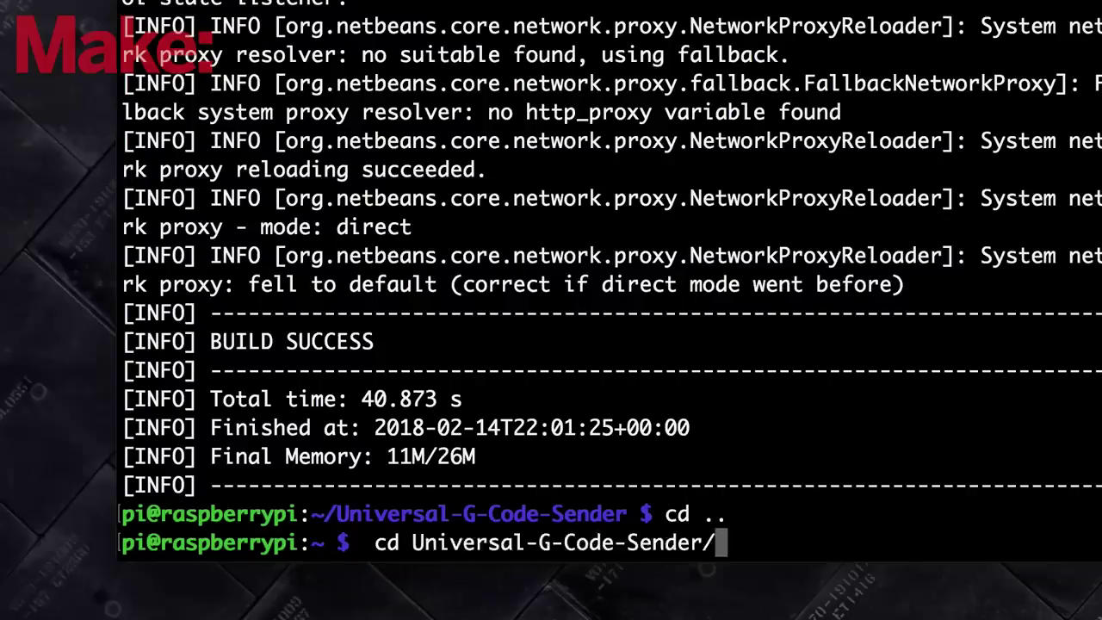
# Step: Enter the Universal-G-Code-Sender folder and launch ./run_platform.sh
pyautogui.press('Return')
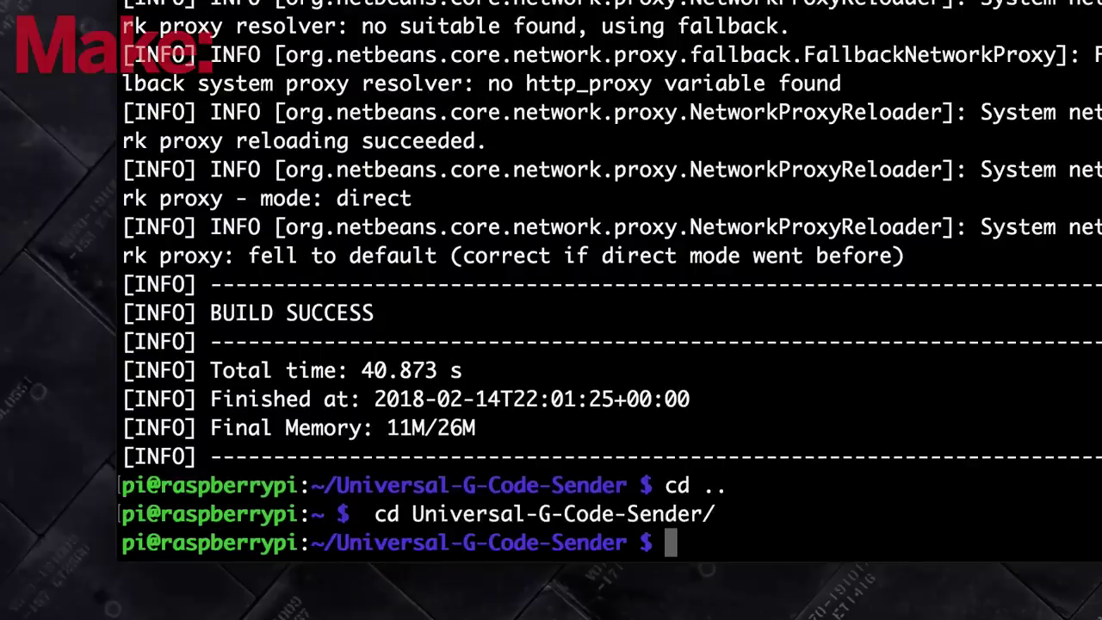
pyautogui.write('./run_p')
pyautogui.press('Tab')
pyautogui.press('Return')
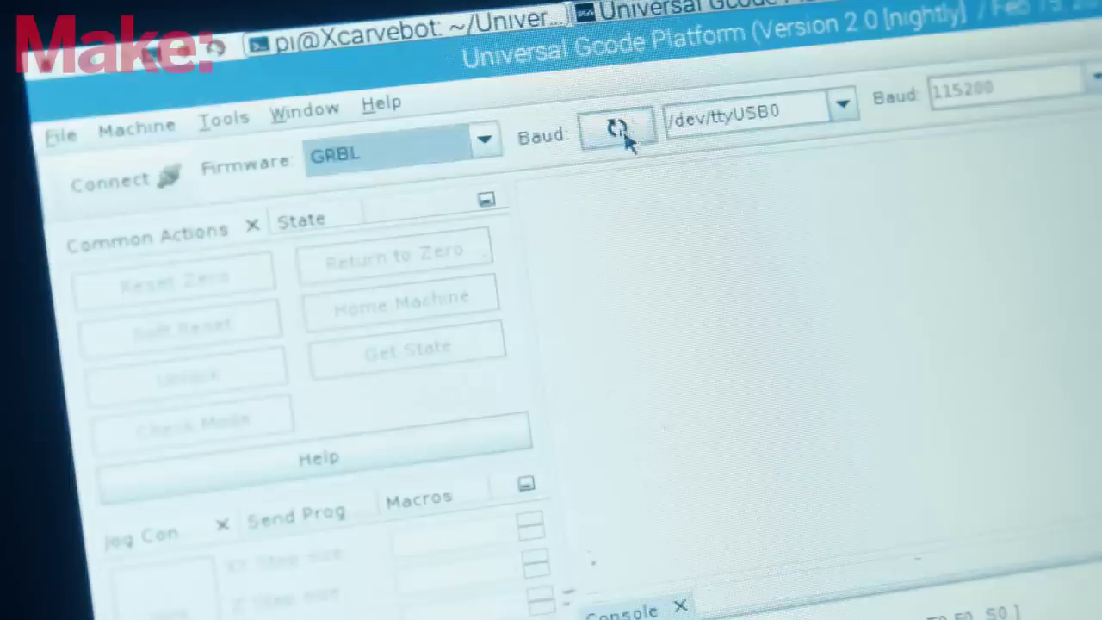
# Step: Connect to the GRBL controller on /dev/ttyUSB0 and jog the machine 10 mm along X
pyautogui.click(617, 129)
pyautogui.click(839, 119)
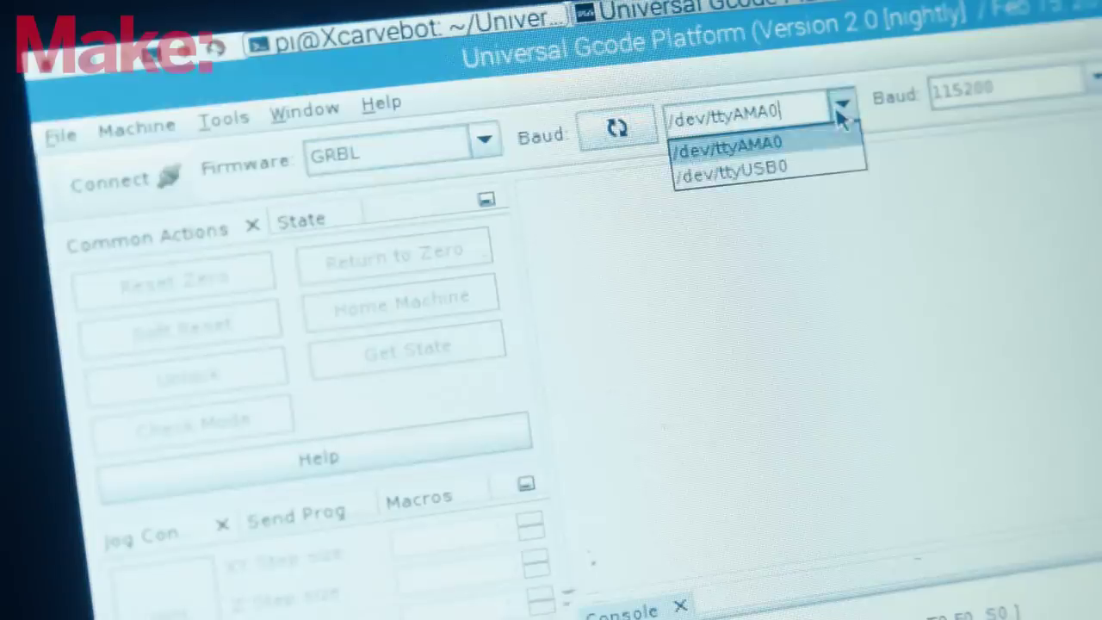
pyautogui.click(822, 172)
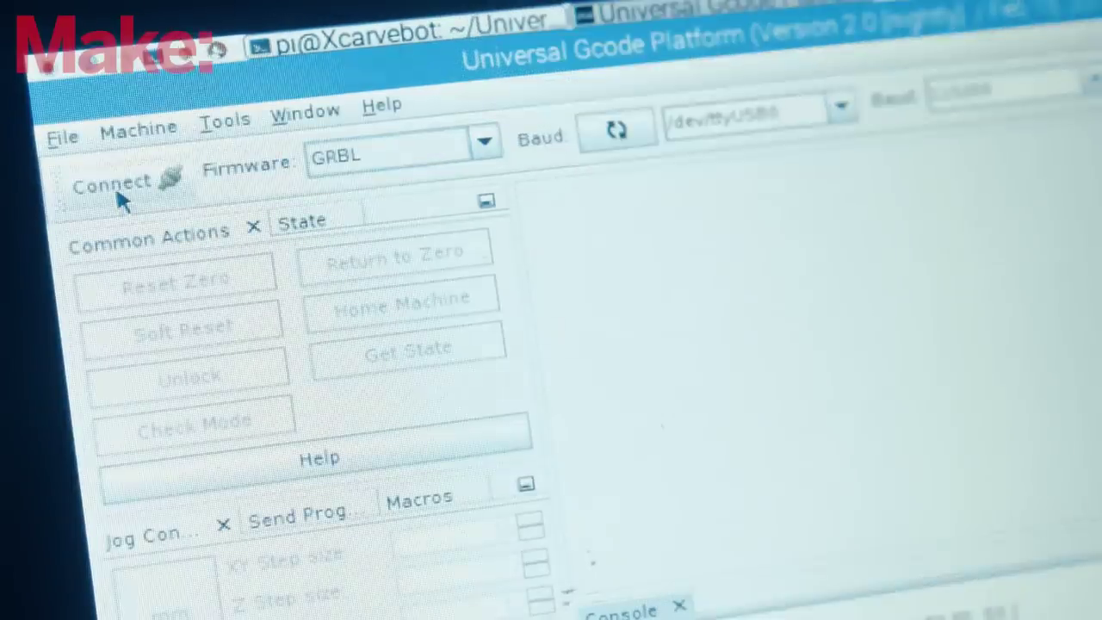
pyautogui.click(95, 181)
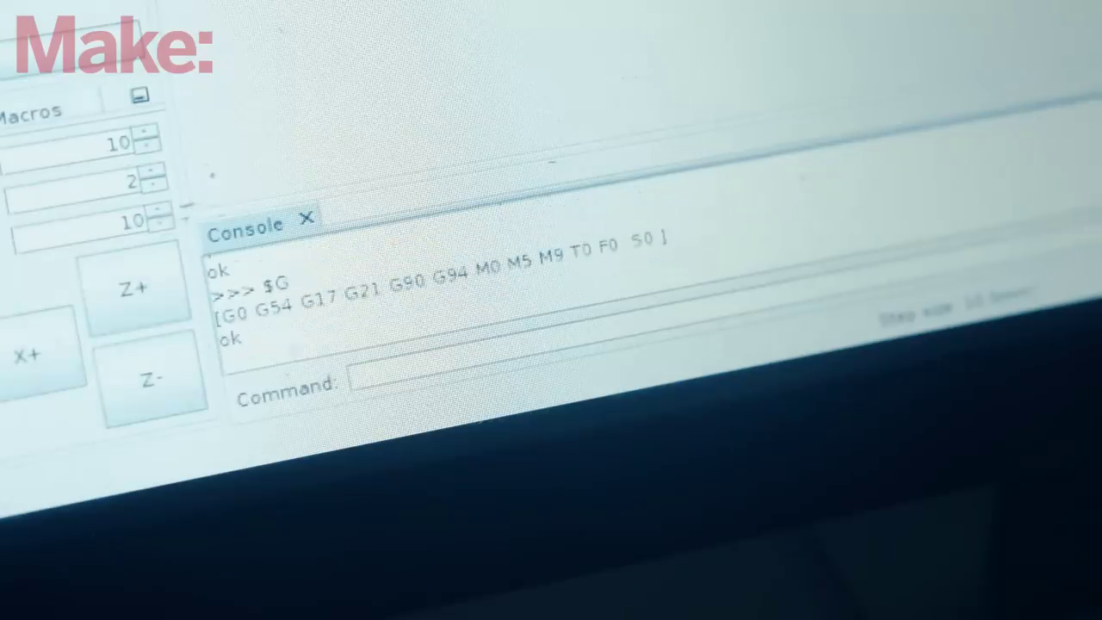
pyautogui.click(388, 305)
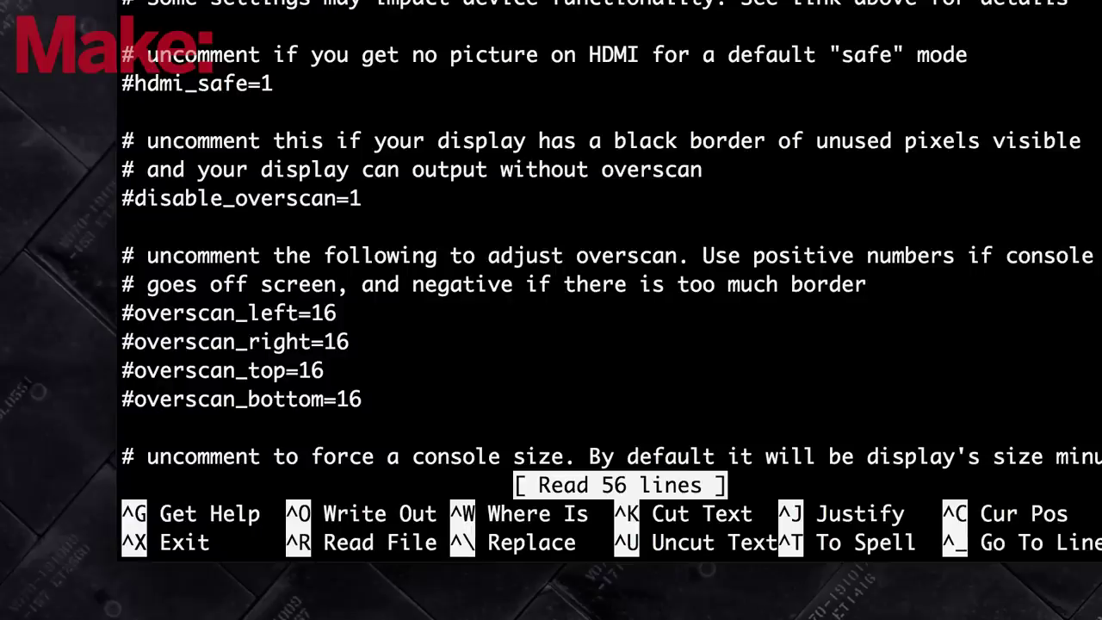
# Step: Open /boot/config.txt in nano to uncomment the framebuffer_width=960 and framebuffer_height=540 lines
pyautogui.press('Down')
pyautogui.press('Down')
pyautogui.press('Down')
pyautogui.press('Down')
pyautogui.press('Down')
pyautogui.press('Down')
pyautogui.press('Down')
pyautogui.press('Down')
pyautogui.press('Down')
pyautogui.press('Down')
pyautogui.press('Down')
pyautogui.press('Down')
pyautogui.press('Down')
pyautogui.press('Down')
pyautogui.press('Down')
pyautogui.press('Down')
pyautogui.press('Down')
pyautogui.press('Down')
pyautogui.press('Down')
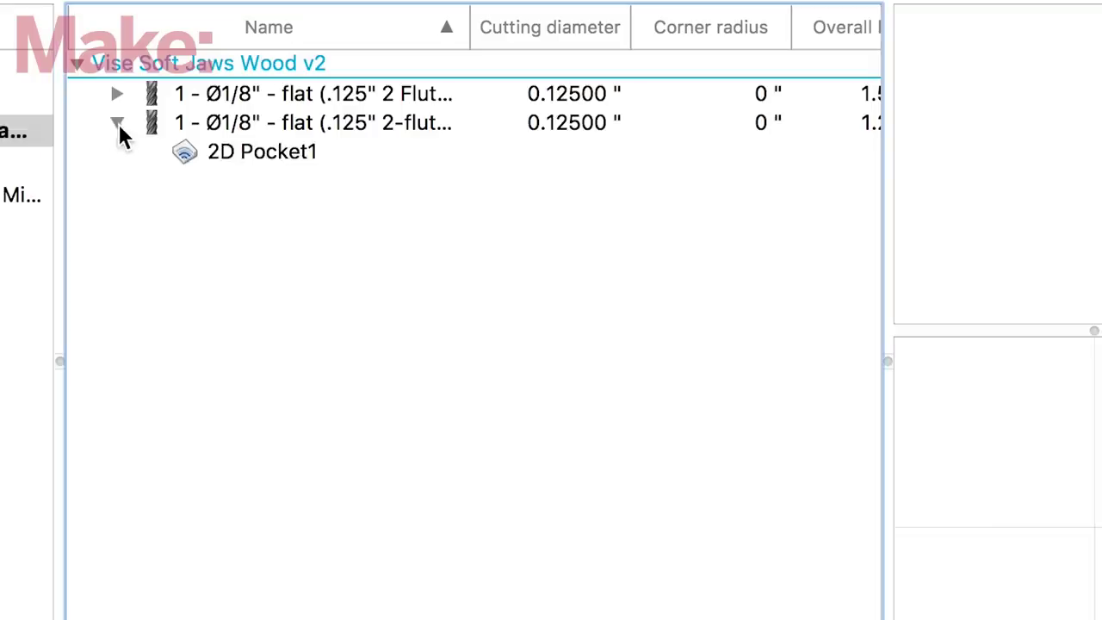
# Step: Post-process all six soft jaw operations with the Grbl post processor, naming the file Soft Jaws.nc
pyautogui.click(215, 128)
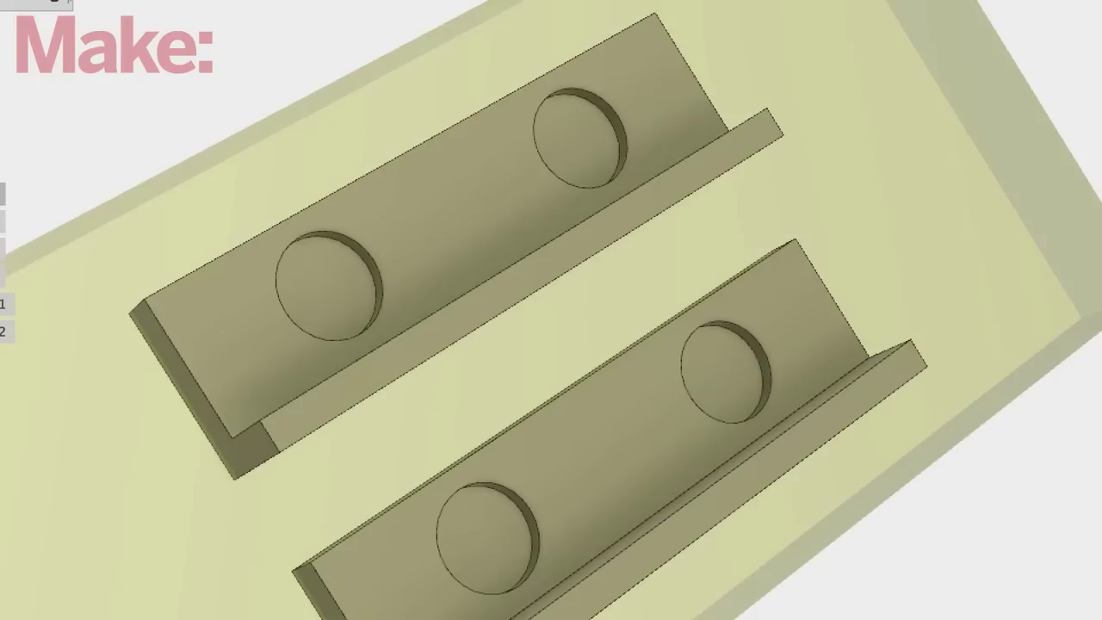
pyautogui.click(7, 194)
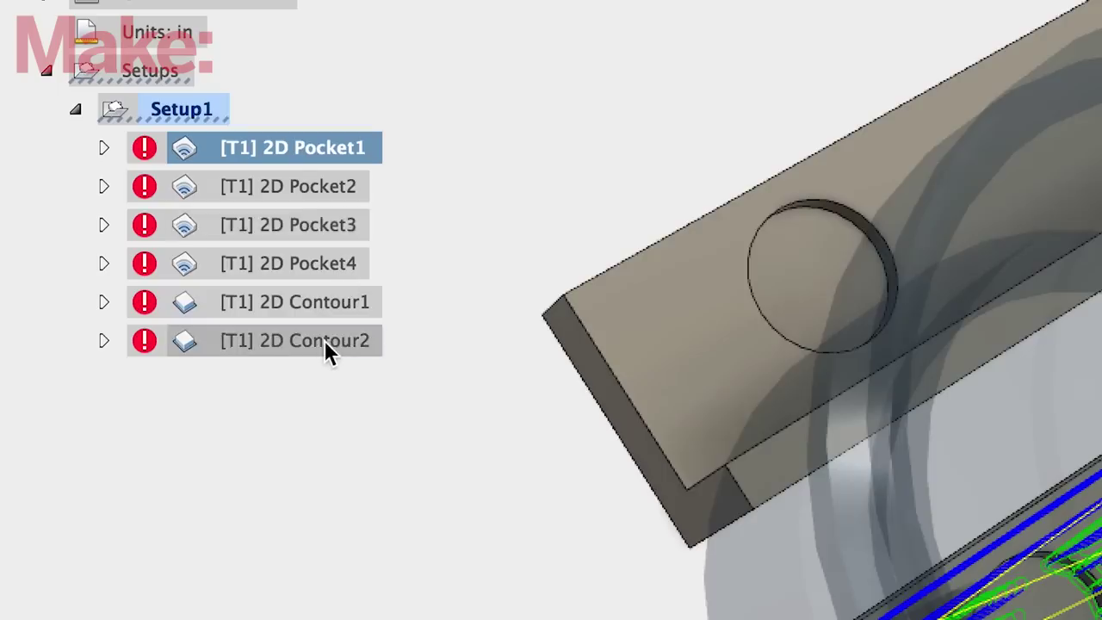
pyautogui.keyDown('shift'); pyautogui.click(1, 331); pyautogui.keyUp('shift')
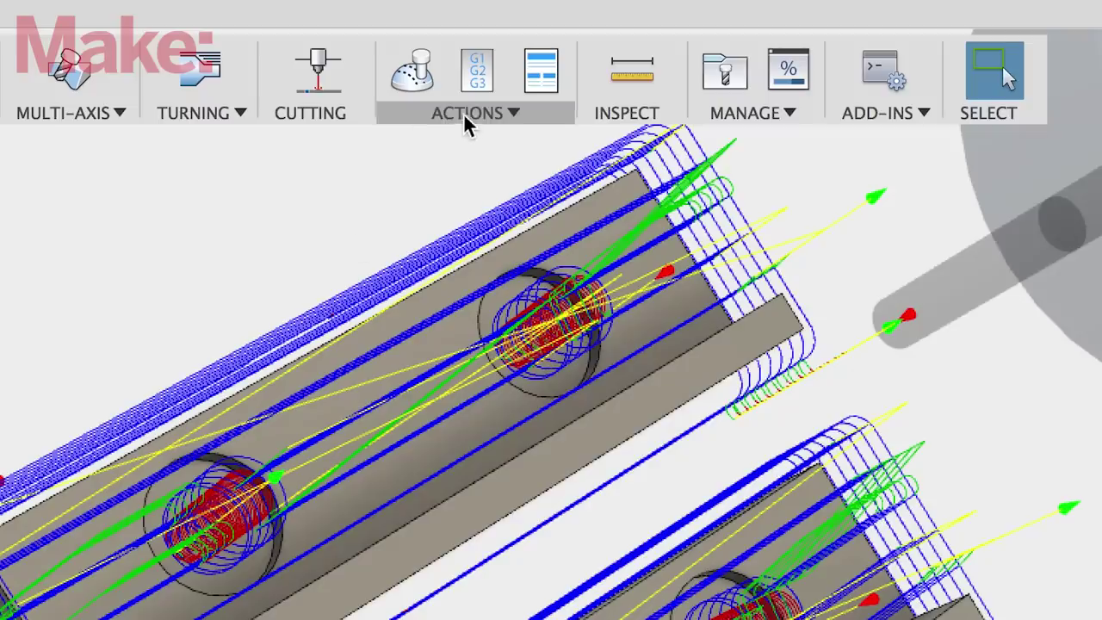
pyautogui.click(479, 86)
pyautogui.click(503, 170)
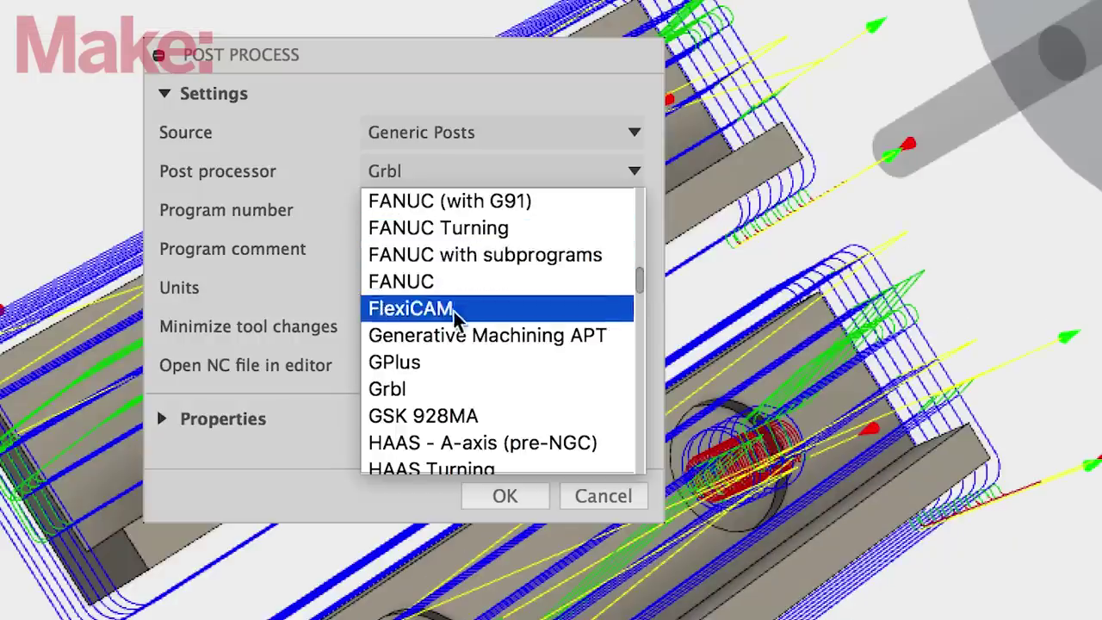
pyautogui.click(410, 387)
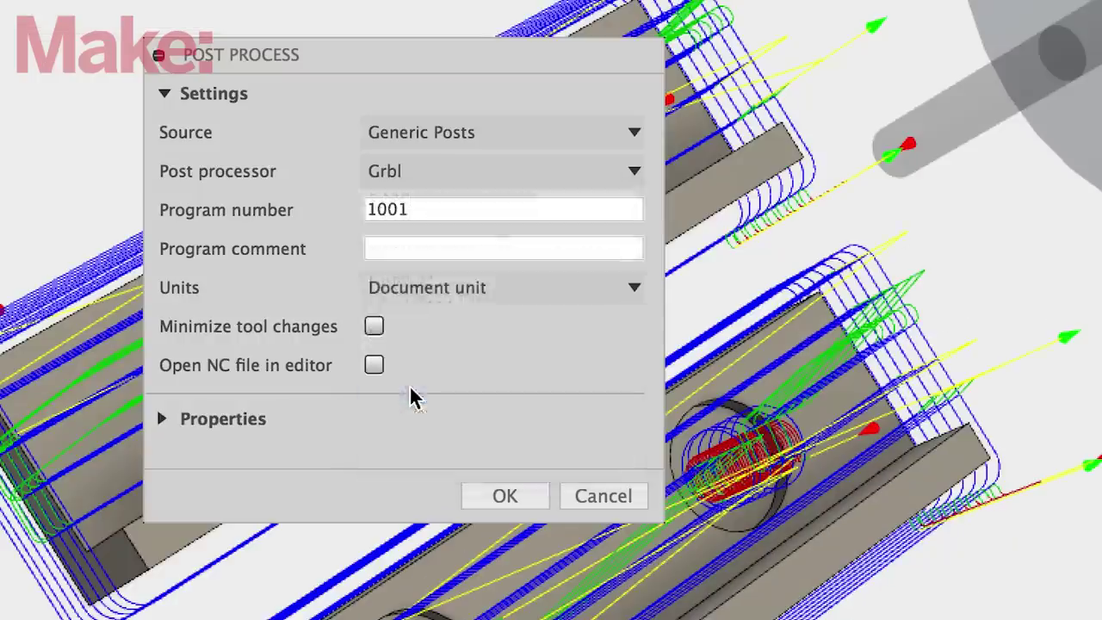
pyautogui.write('So')
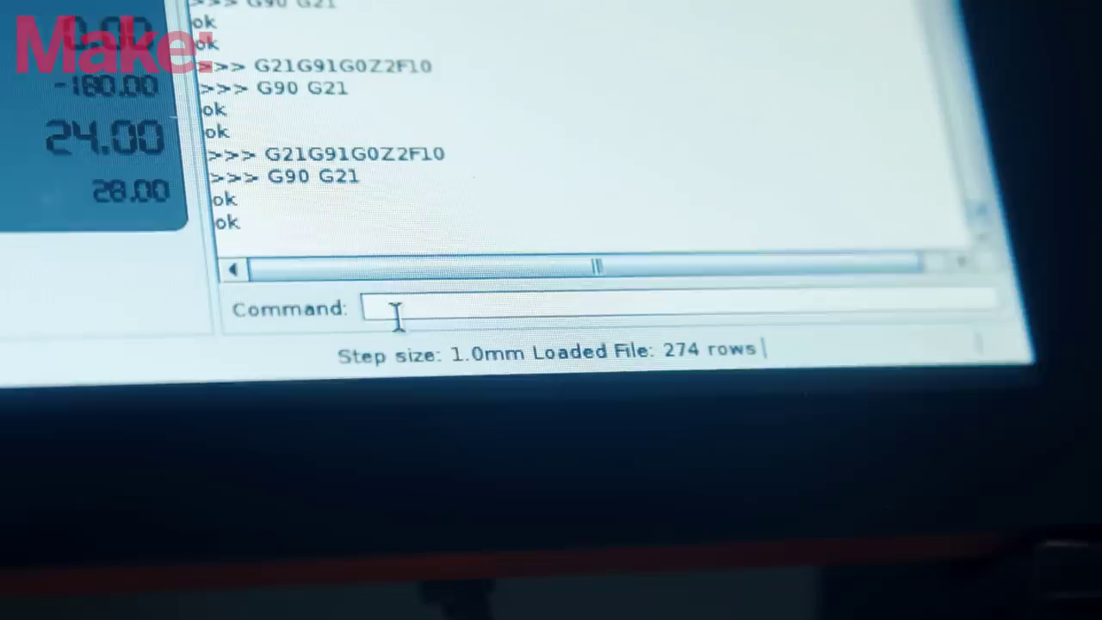
# Step: Send g28.1 to the machine and load Vise Soft Jaws_v2.nc
pyautogui.write('28.1')
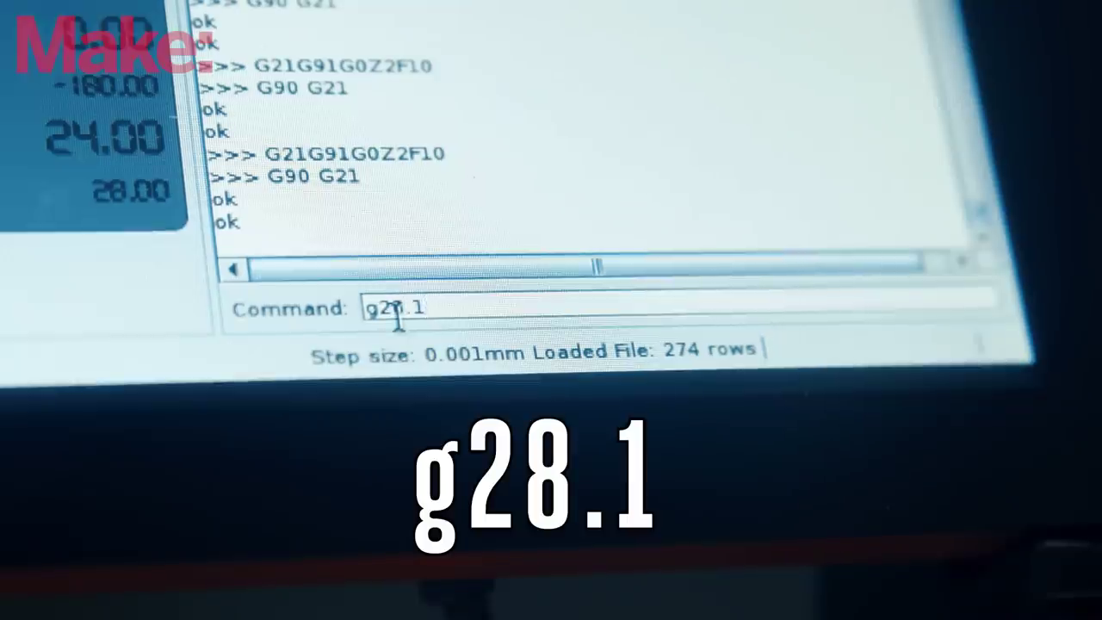
pyautogui.press('Return')
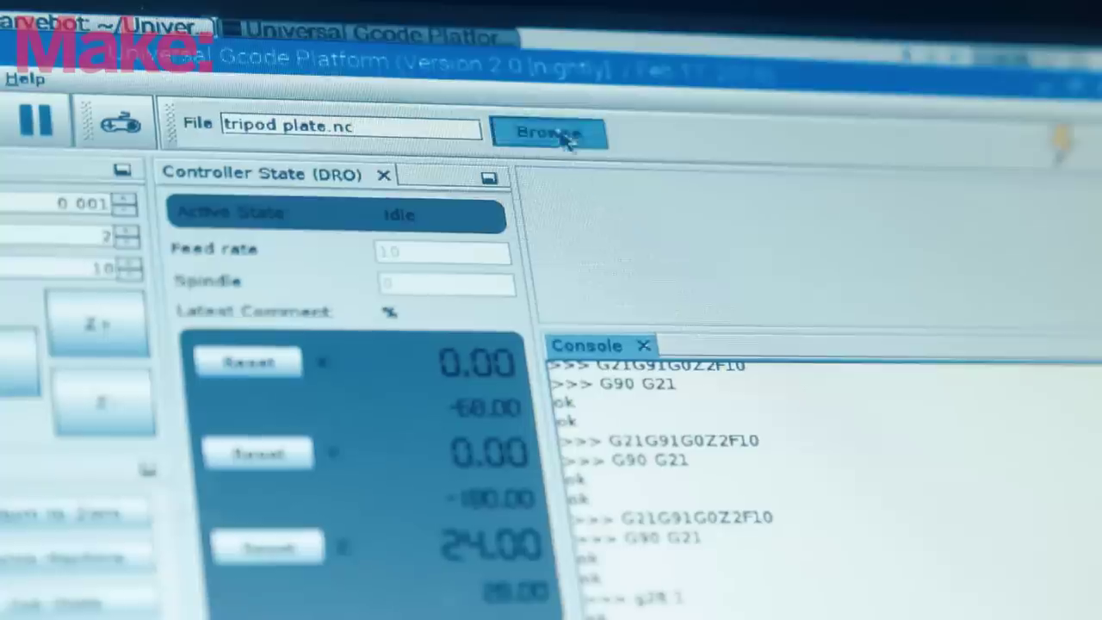
pyautogui.click(547, 131)
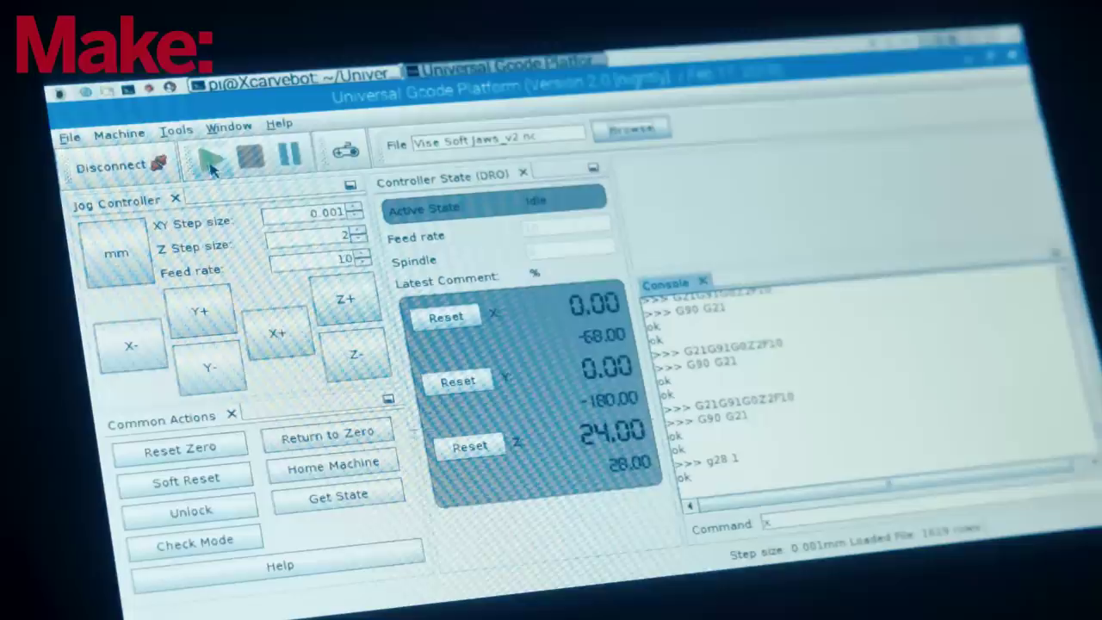
# Step: Start streaming the loaded Vise Soft Jaws_v2.nc program to the machine
pyautogui.click(212, 162)
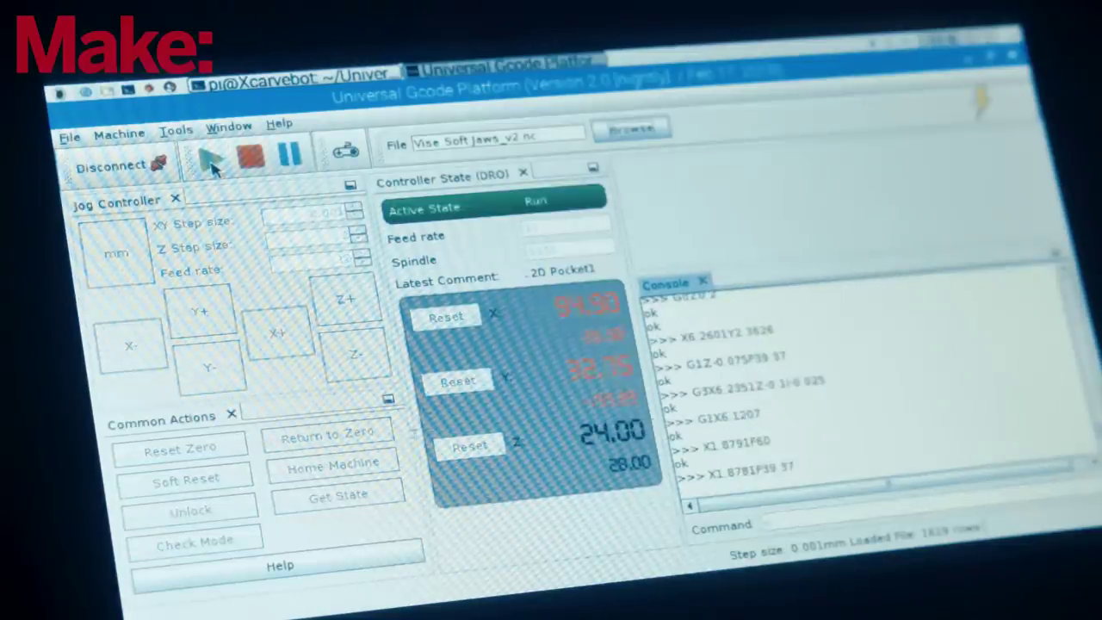